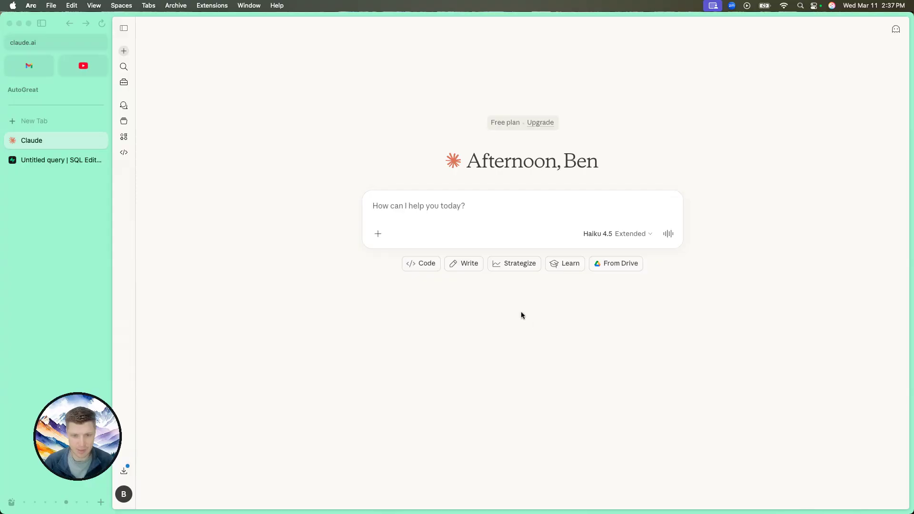
Step: Attach the desktop image "Screenshot 2026-03-11 at 2.23.28 PM" to the new chat message
{"action": "left_click", "coordinate": [376, 235]}
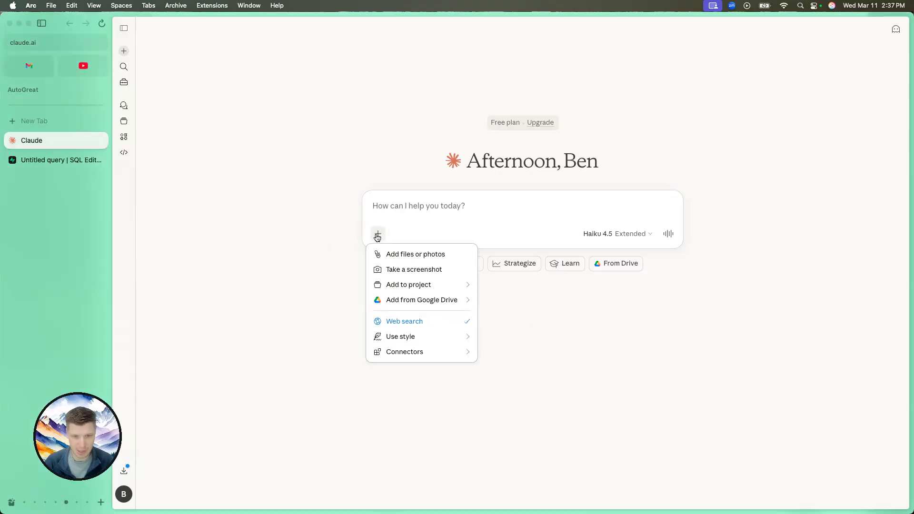
{"action": "left_click", "coordinate": [395, 257]}
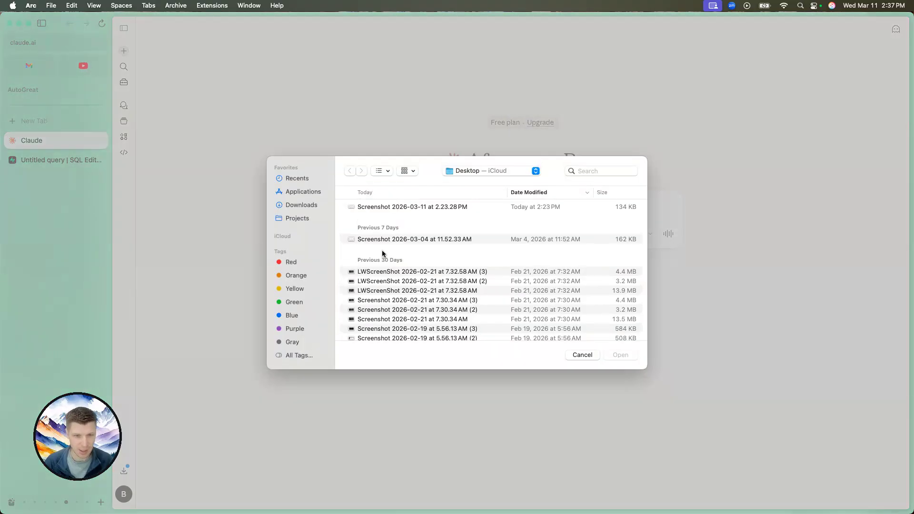
{"action": "left_click", "coordinate": [375, 207]}
{"action": "left_click", "coordinate": [628, 355]}
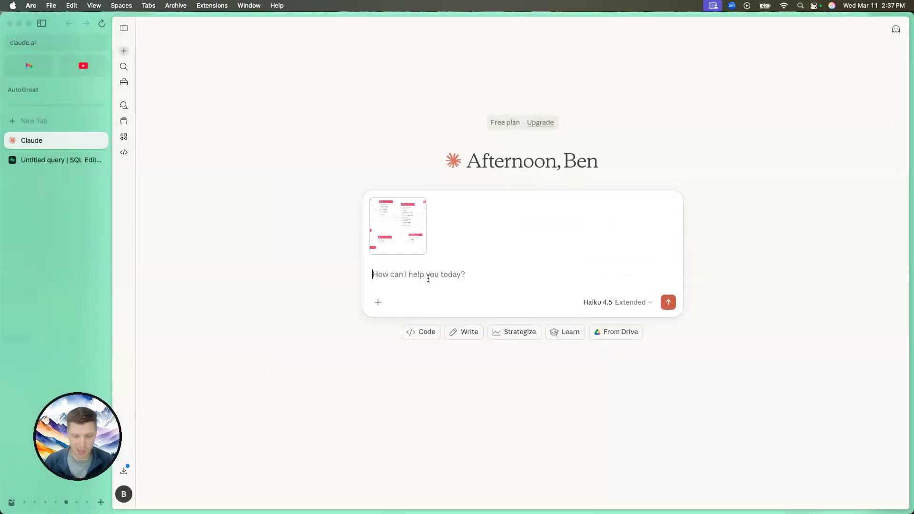
Step: Send the prompt "Can you help me turn this database schema into a PostgreSQL script to generate tables?"
{"action": "type", "text": "Can"}
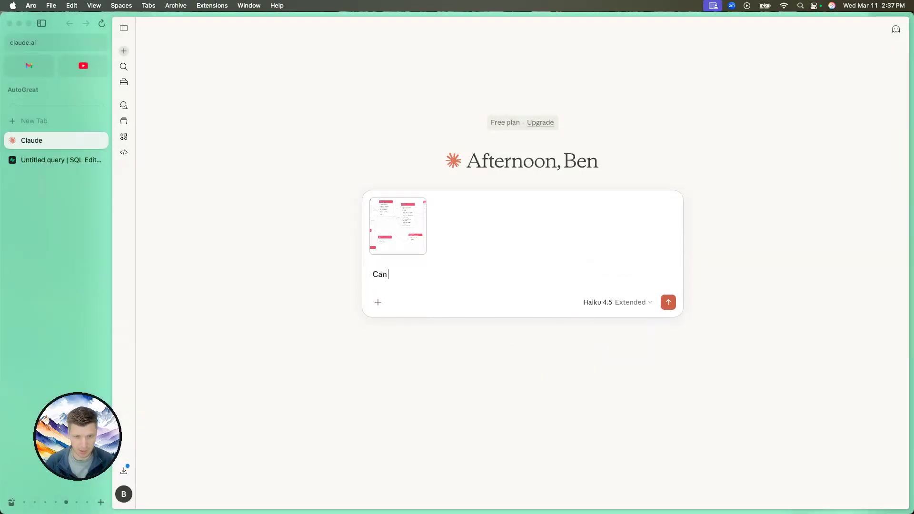
{"action": "type", "text": " you help me tur"}
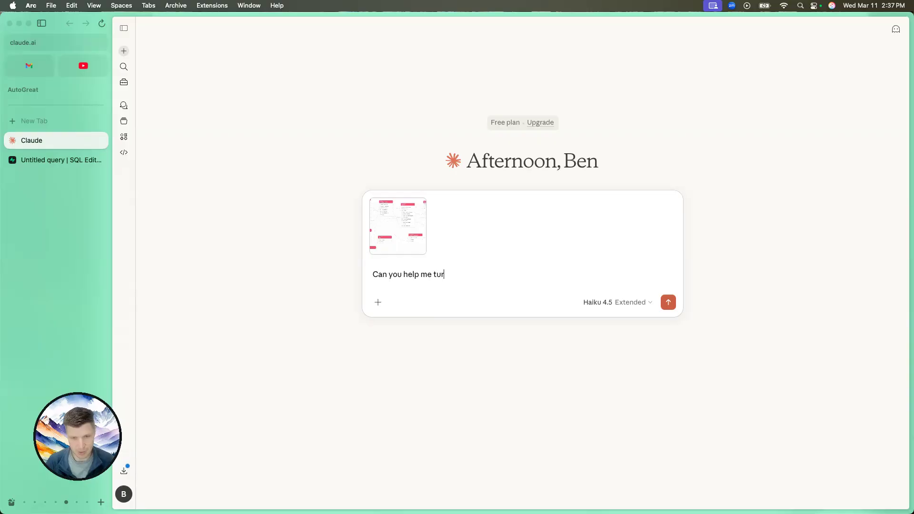
{"action": "type", "text": "n this databa"}
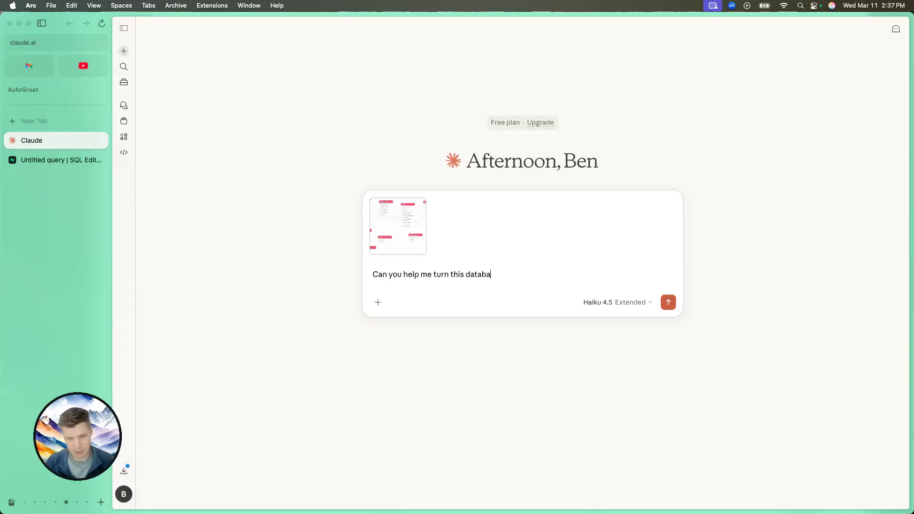
{"action": "type", "text": "se schema int"}
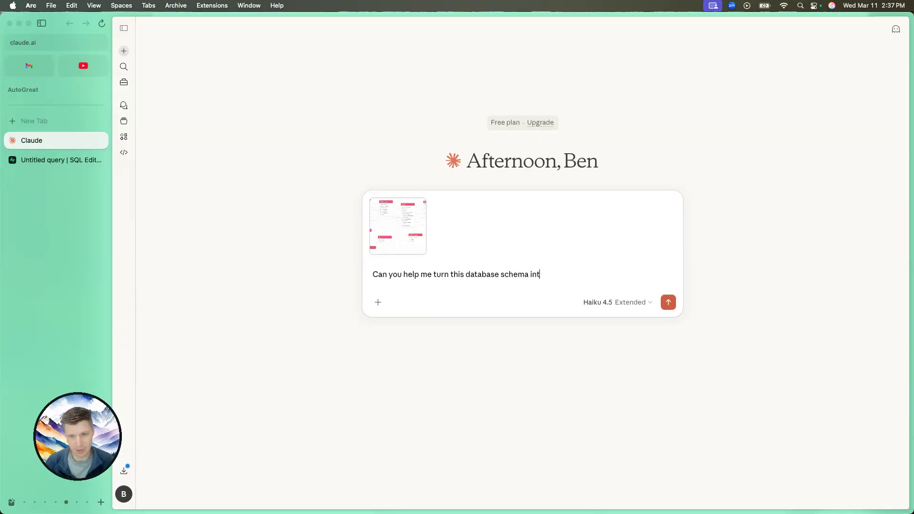
{"action": "type", "text": "o a SQL"}
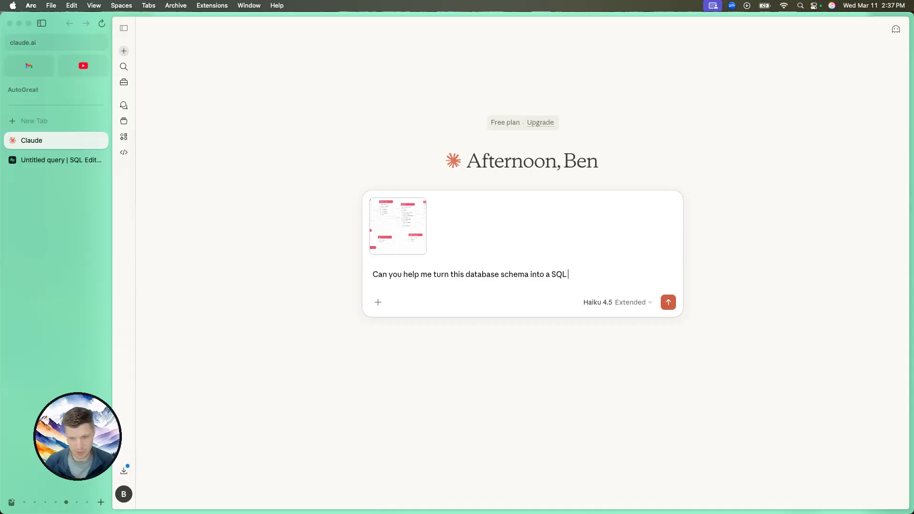
{"action": "key", "text": "BackSpace"}
{"action": "key", "text": "BackSpace"}
{"action": "key", "text": "BackSpace"}
{"action": "type", "text": "Post"}
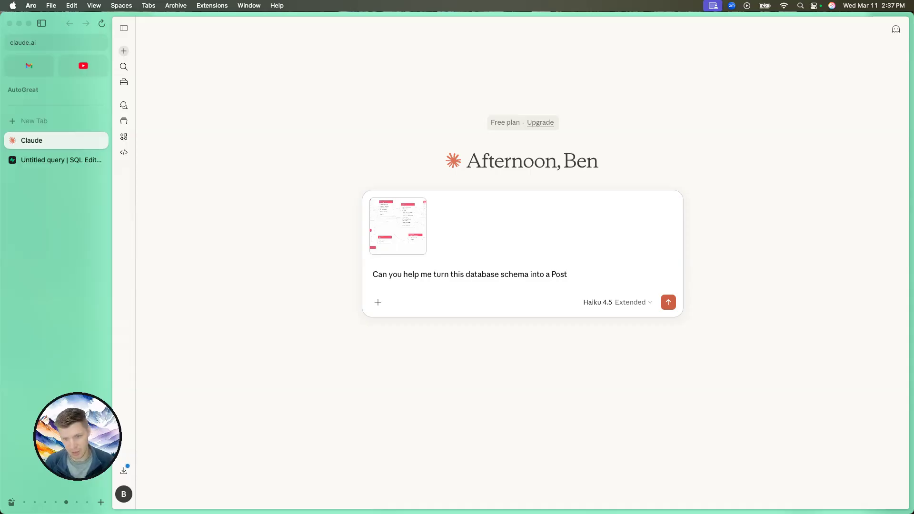
{"action": "type", "text": "gr"}
{"action": "key", "text": "BackSpace"}
{"action": "type", "text": "greSQL"}
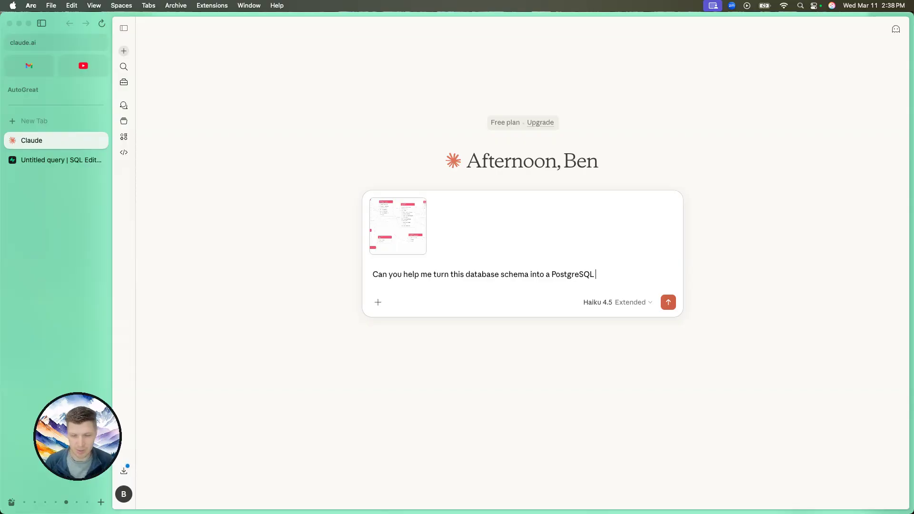
{"action": "type", "text": "s"}
{"action": "type", "text": "crip"}
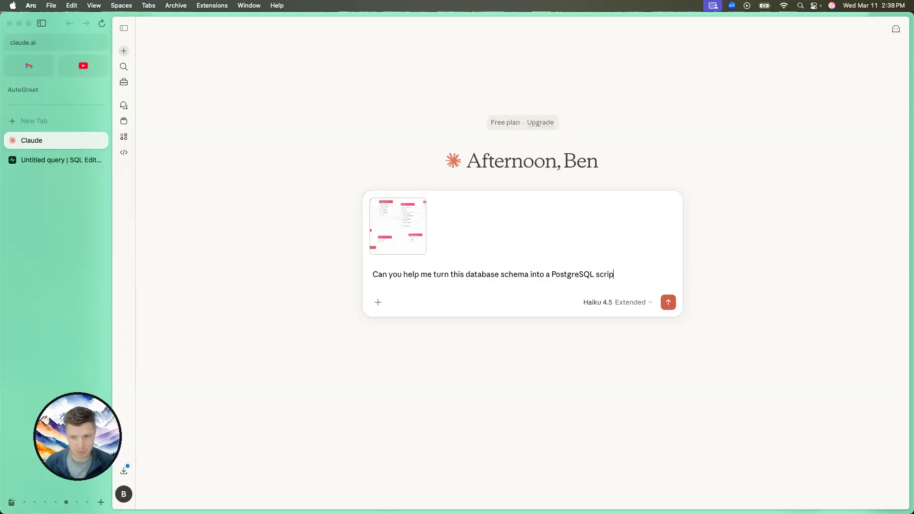
{"action": "type", "text": "t to generate tables?"}
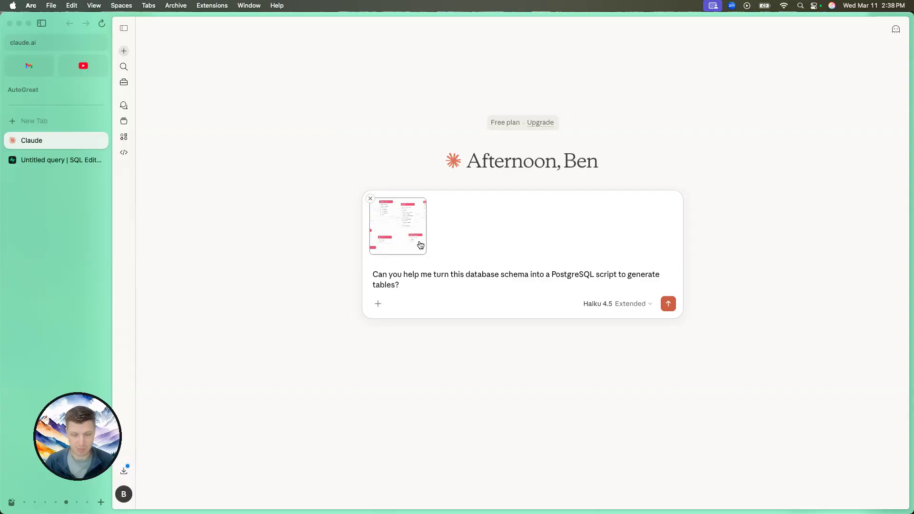
{"action": "left_click", "coordinate": [668, 306]}
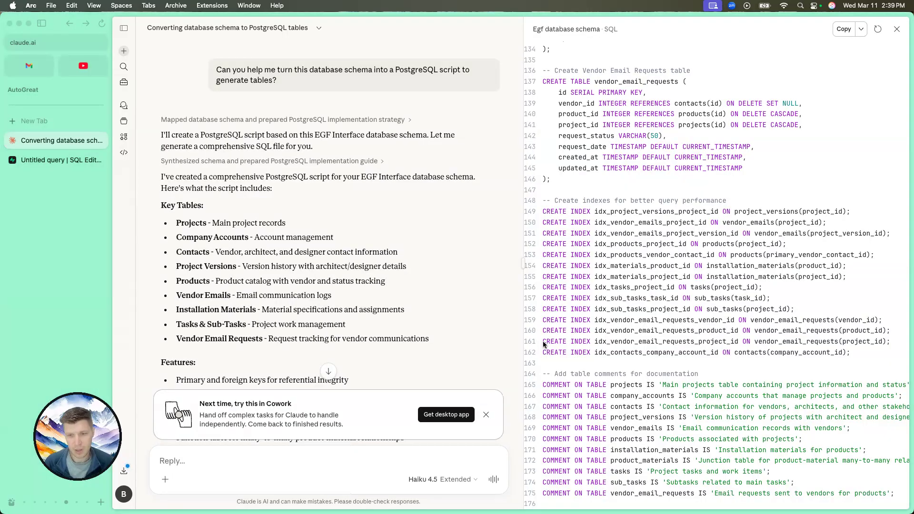
Step: Copy the whole generated SQL script and paste it into the empty ECE Interface Schema Entities query in Supabase
{"action": "scroll", "coordinate": [637, 210], "scroll_direction": "up", "scroll_amount": 20}
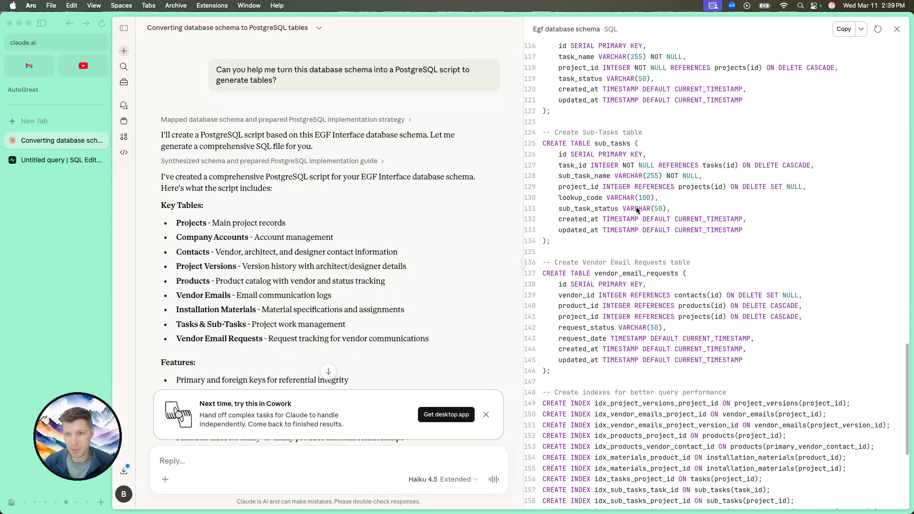
{"action": "scroll", "coordinate": [637, 210], "scroll_direction": "up", "scroll_amount": 9}
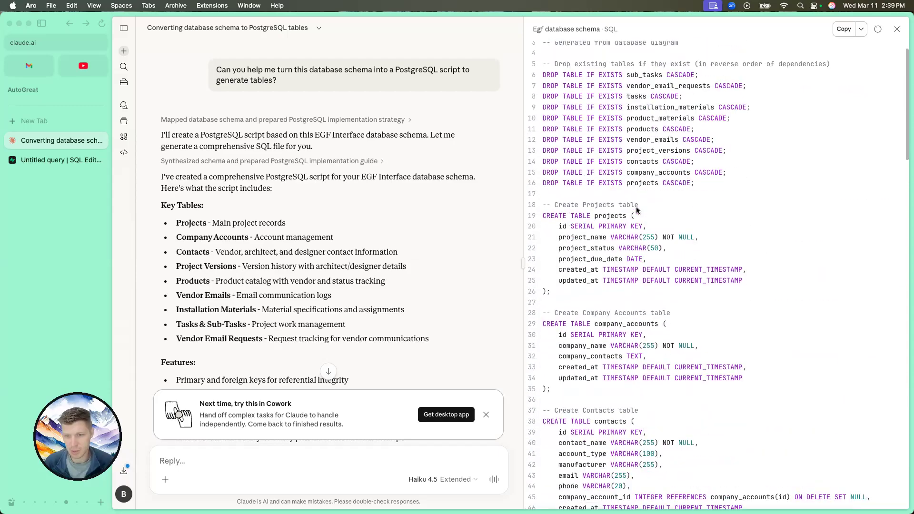
{"action": "left_click", "coordinate": [843, 31]}
{"action": "left_click", "coordinate": [64, 162]}
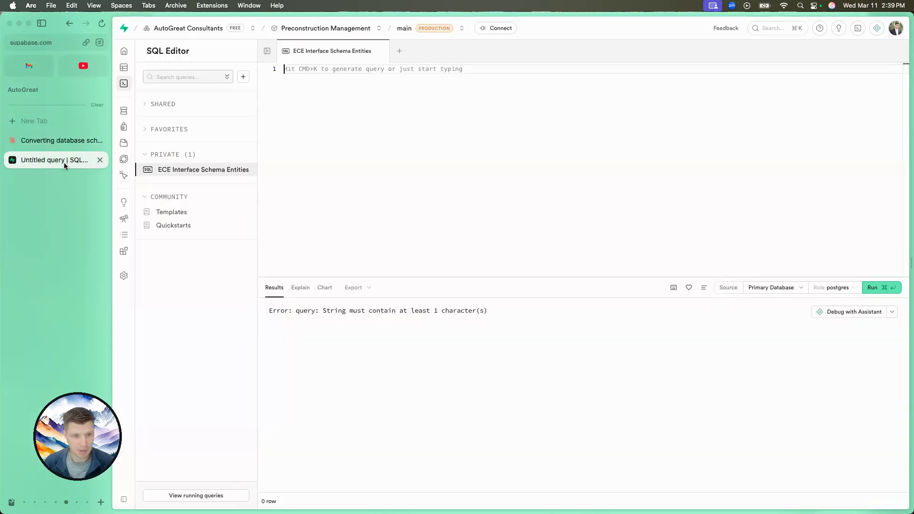
{"action": "mouse_move", "coordinate": [126, 72]}
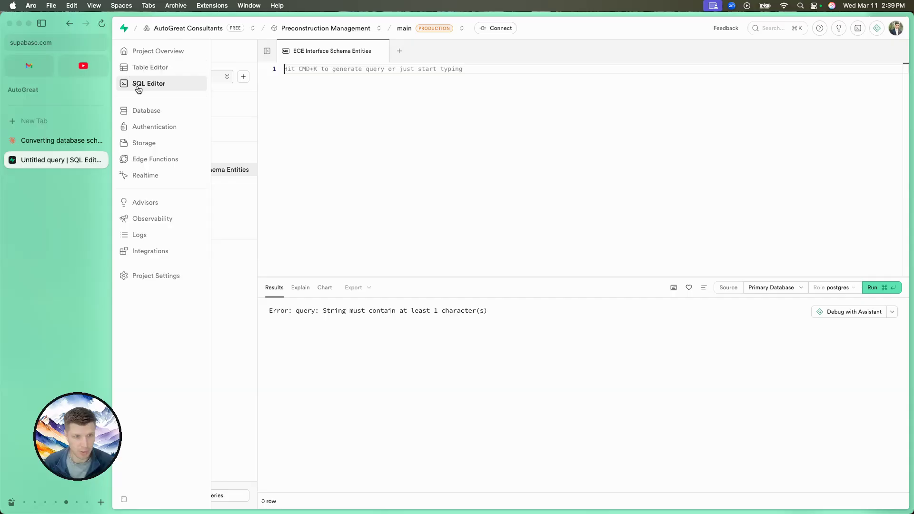
{"action": "key", "text": "super+v"}
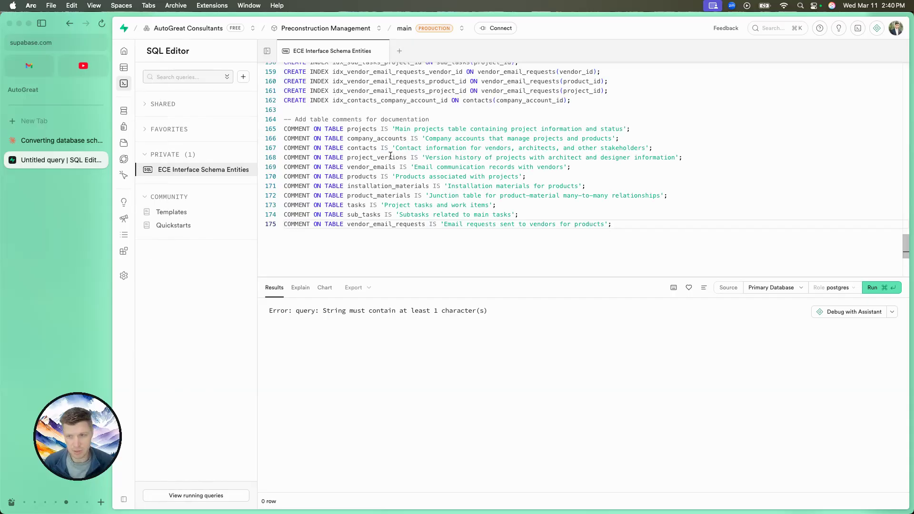
Step: Run the pasted schema script on the primary database, accepting its destructive operations
{"action": "scroll", "coordinate": [389, 152], "scroll_direction": "up", "scroll_amount": 20}
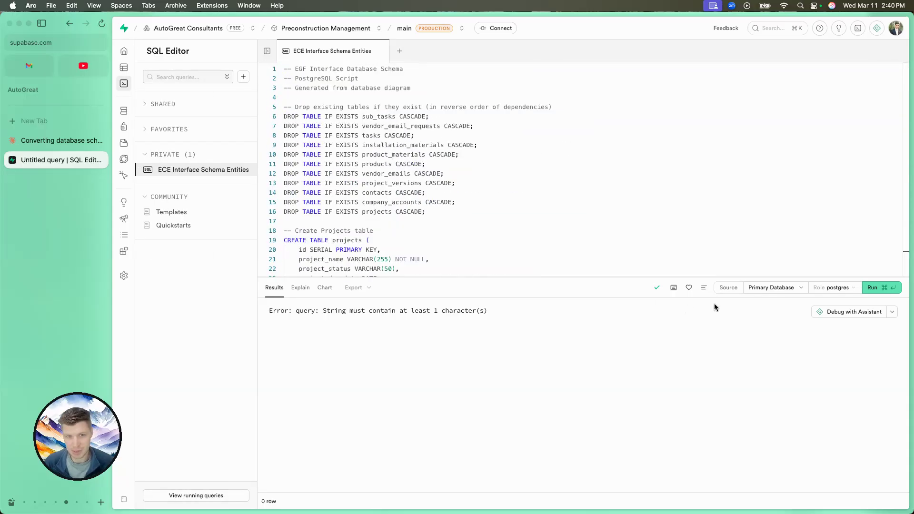
{"action": "left_click", "coordinate": [874, 287]}
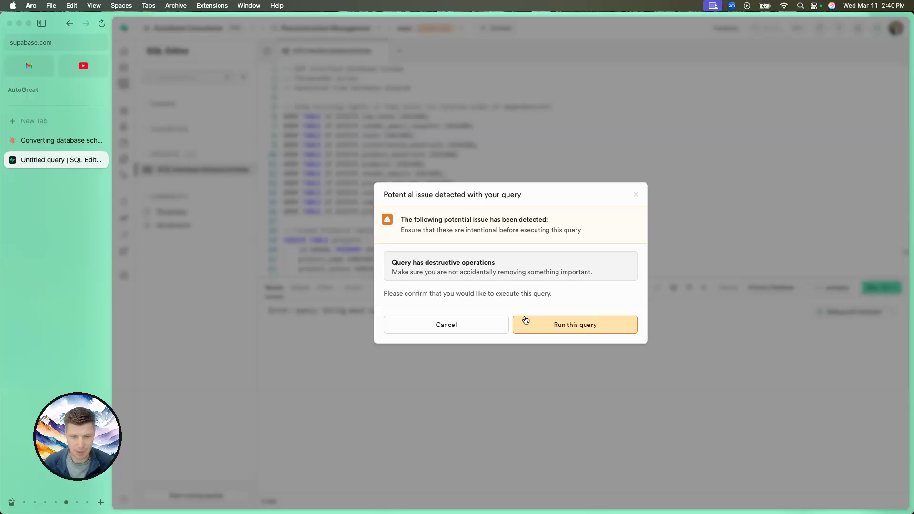
{"action": "left_click", "coordinate": [550, 329]}
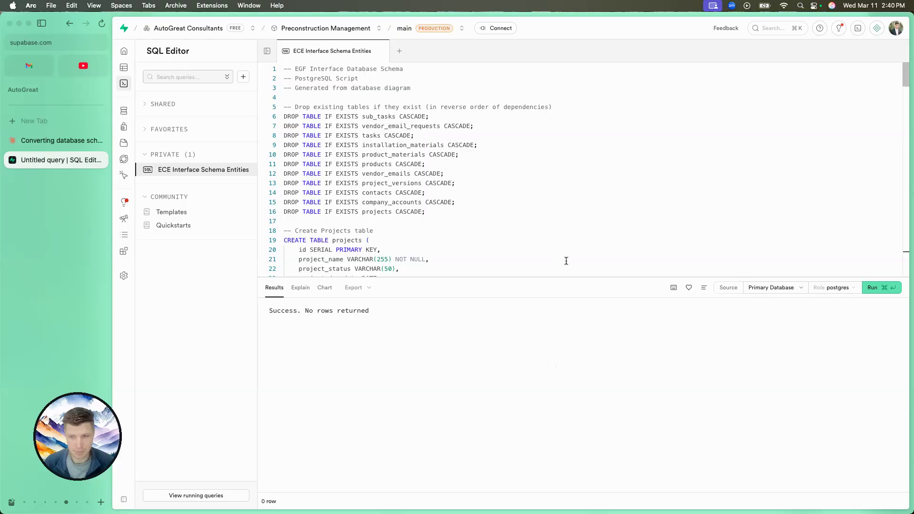
Step: Examine the columns of the new company_accounts and contacts tables in the Table Editor
{"action": "left_click", "coordinate": [124, 67]}
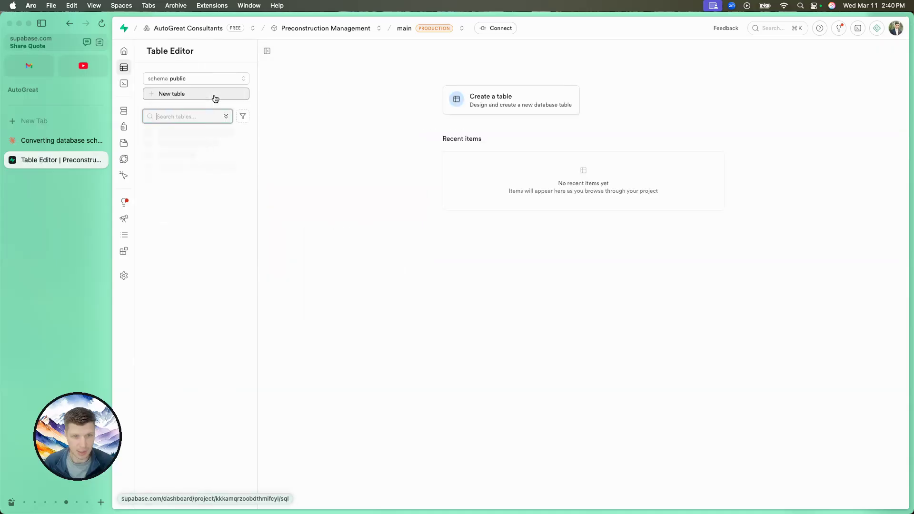
{"action": "left_click", "coordinate": [179, 134]}
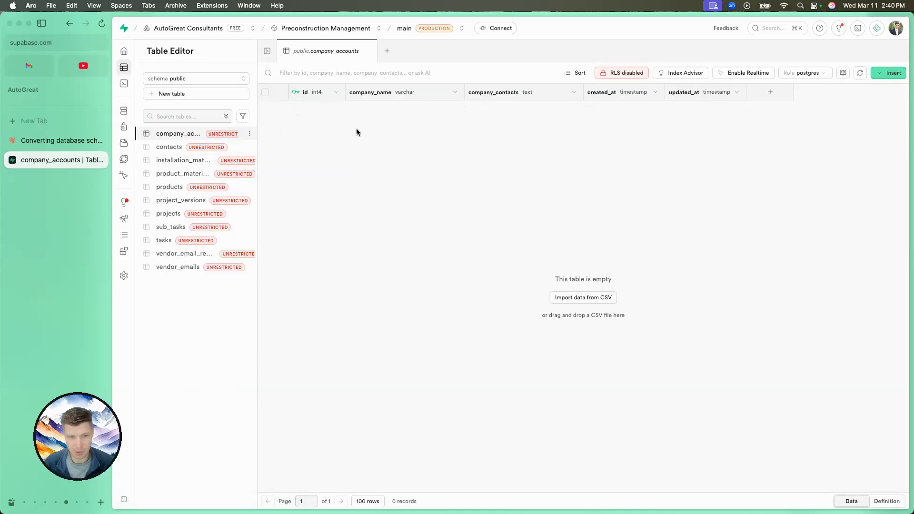
{"action": "left_click", "coordinate": [171, 149]}
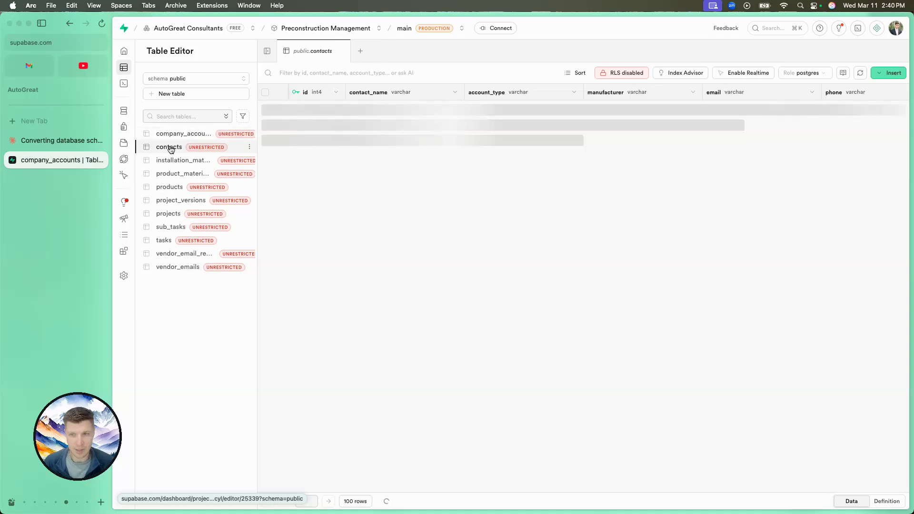
{"action": "scroll", "coordinate": [527, 99], "scroll_direction": "right", "scroll_amount": 5}
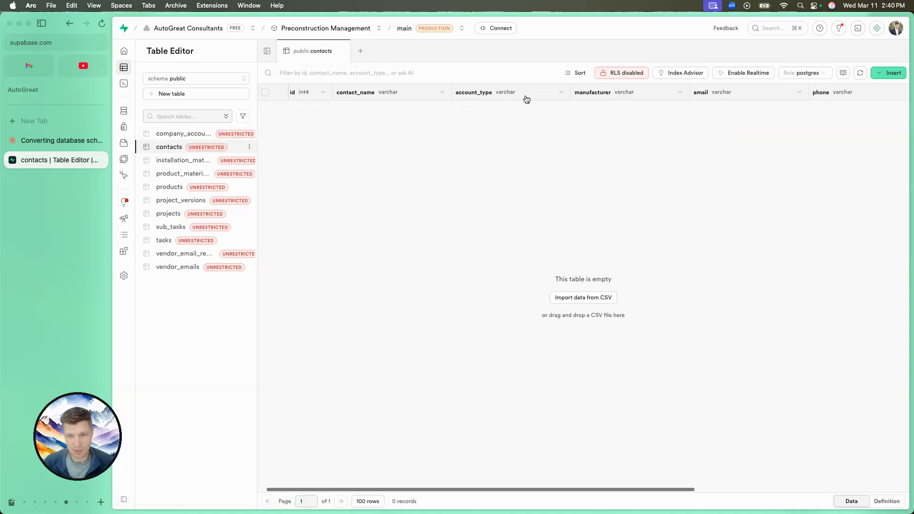
Step: Inspect the manufacturer column's settings in the contacts table, then close them without changes
{"action": "left_click", "coordinate": [568, 93]}
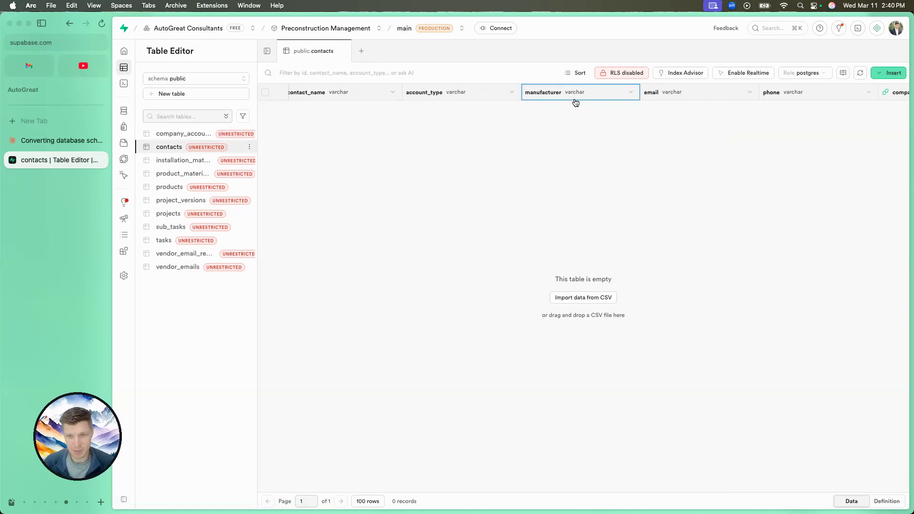
{"action": "left_click", "coordinate": [630, 94]}
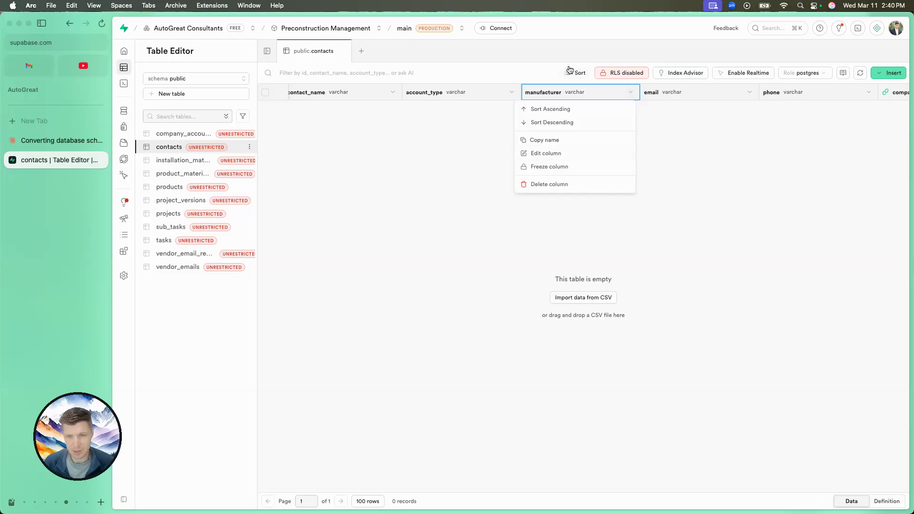
{"action": "left_click", "coordinate": [554, 73]}
{"action": "left_click", "coordinate": [566, 92]}
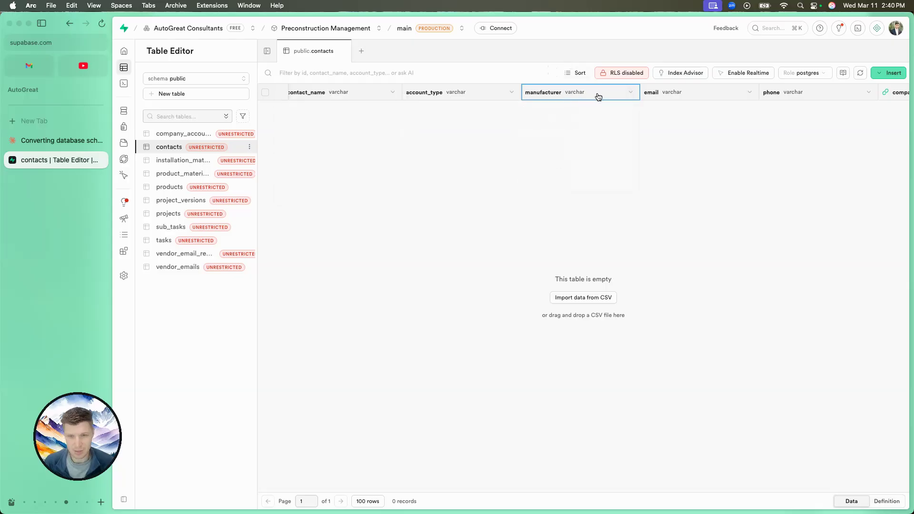
{"action": "left_click", "coordinate": [631, 93]}
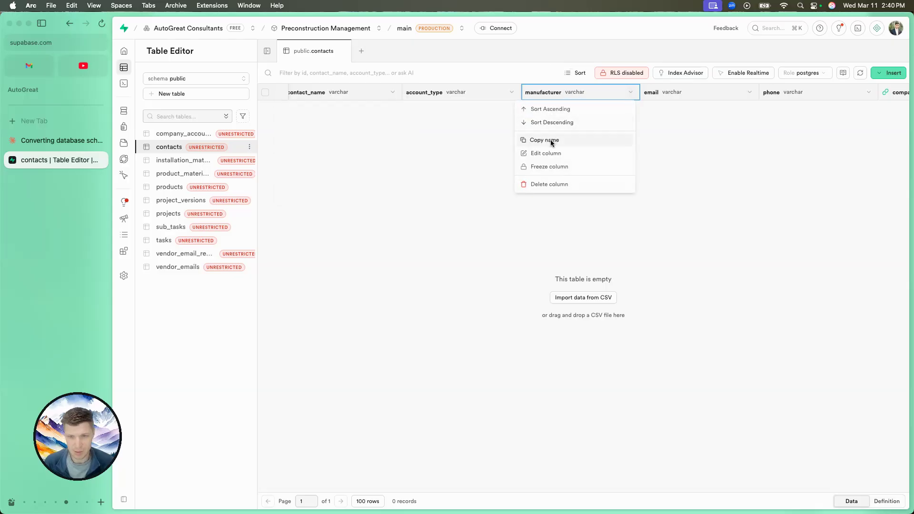
{"action": "left_click", "coordinate": [547, 153]}
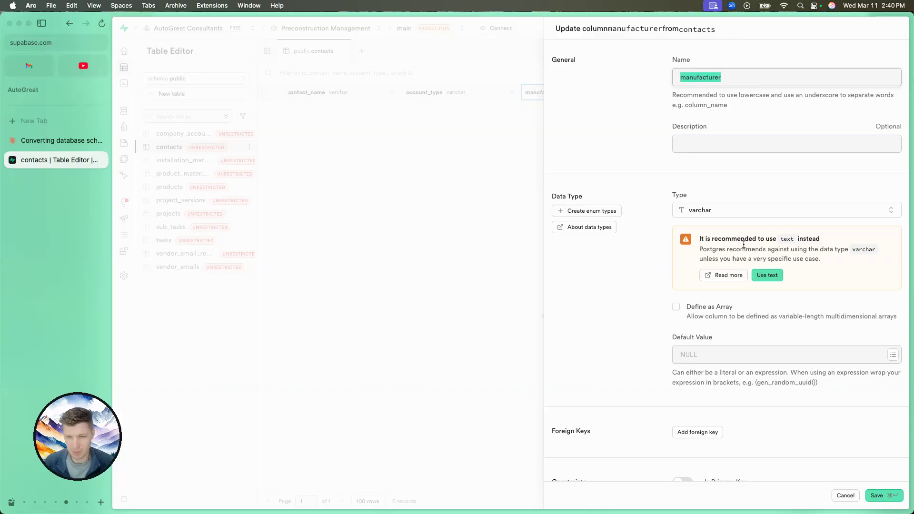
{"action": "left_click", "coordinate": [270, 138]}
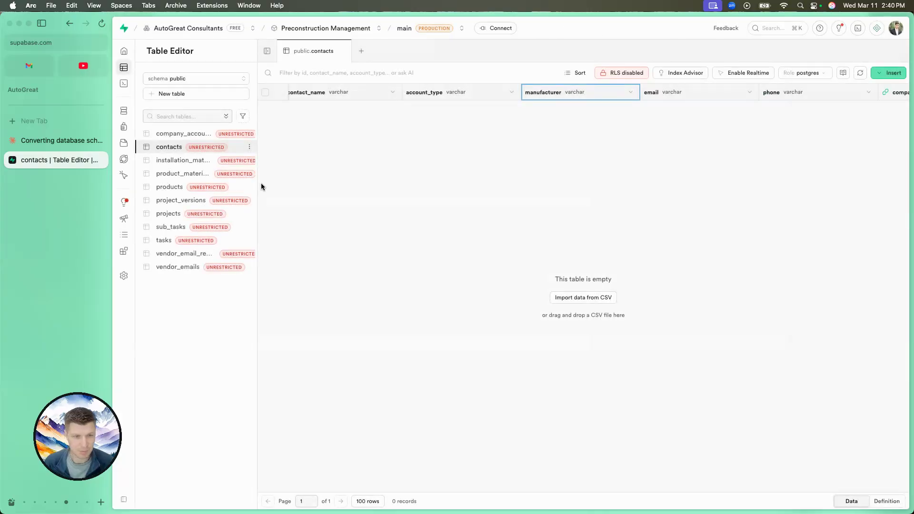
Step: Review the vendor_emails table's columns and inspect the project_id column's foreign key and constraint settings
{"action": "left_click", "coordinate": [178, 268]}
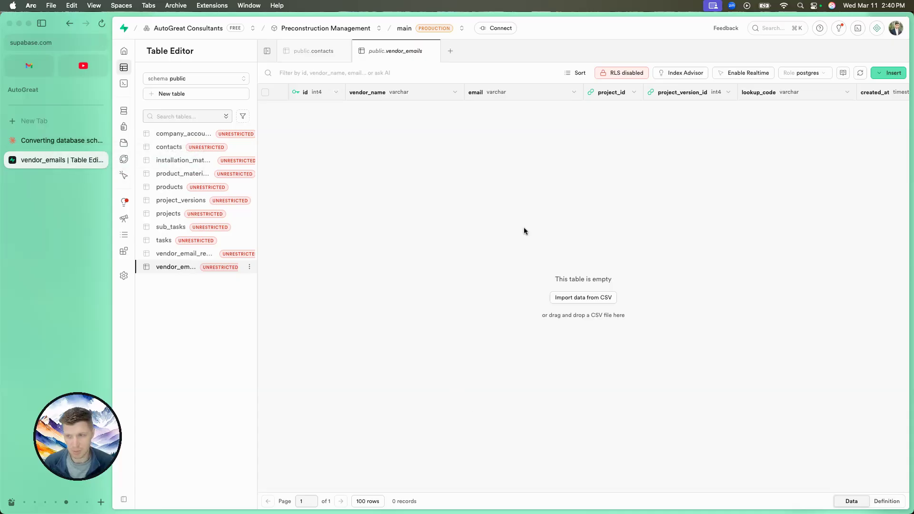
{"action": "scroll", "coordinate": [523, 227], "scroll_direction": "right", "scroll_amount": 5}
{"action": "scroll", "coordinate": [523, 231], "scroll_direction": "left", "scroll_amount": 5}
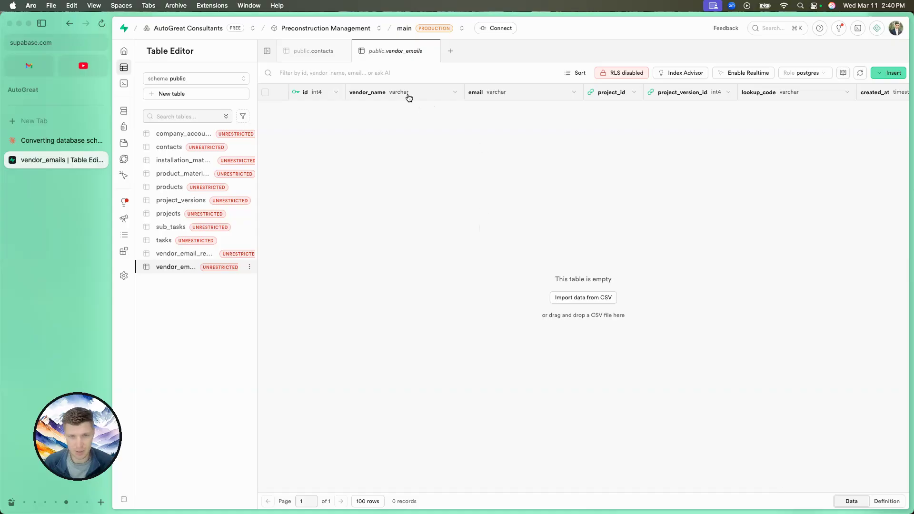
{"action": "left_click", "coordinate": [634, 94]}
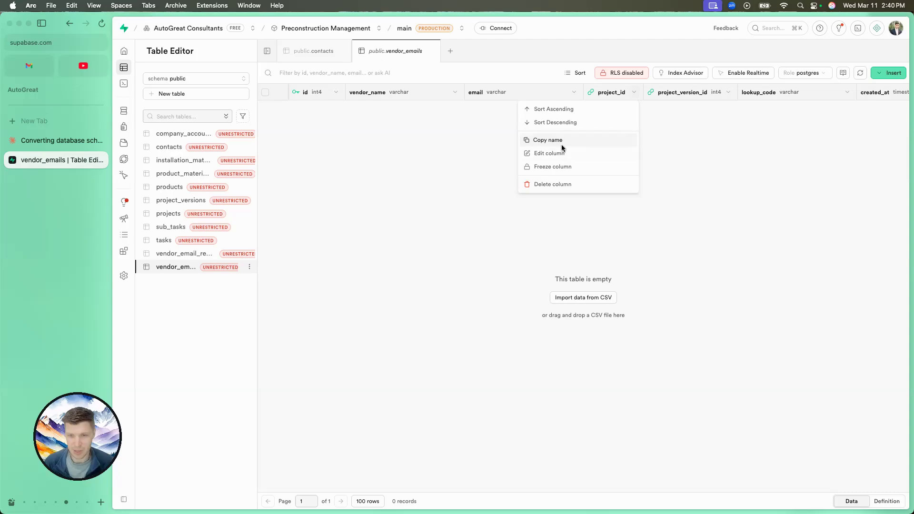
{"action": "mouse_move", "coordinate": [603, 94]}
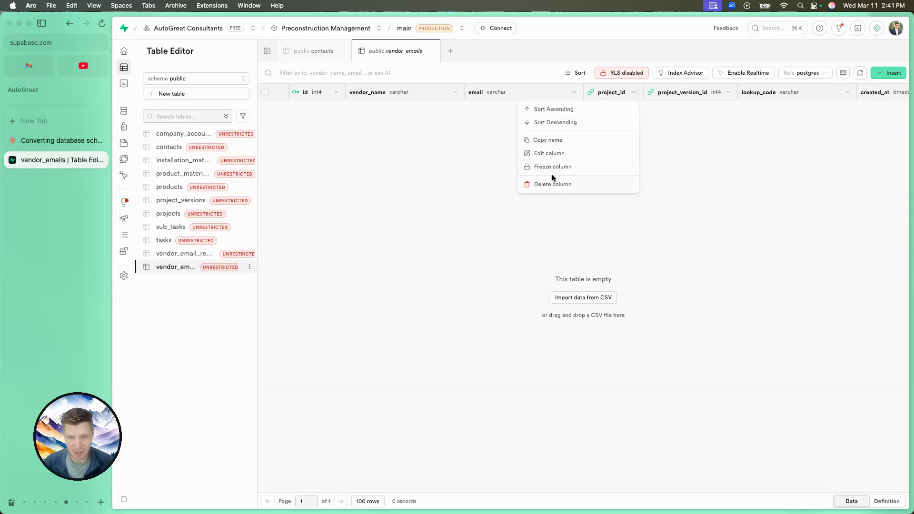
{"action": "left_click", "coordinate": [551, 156]}
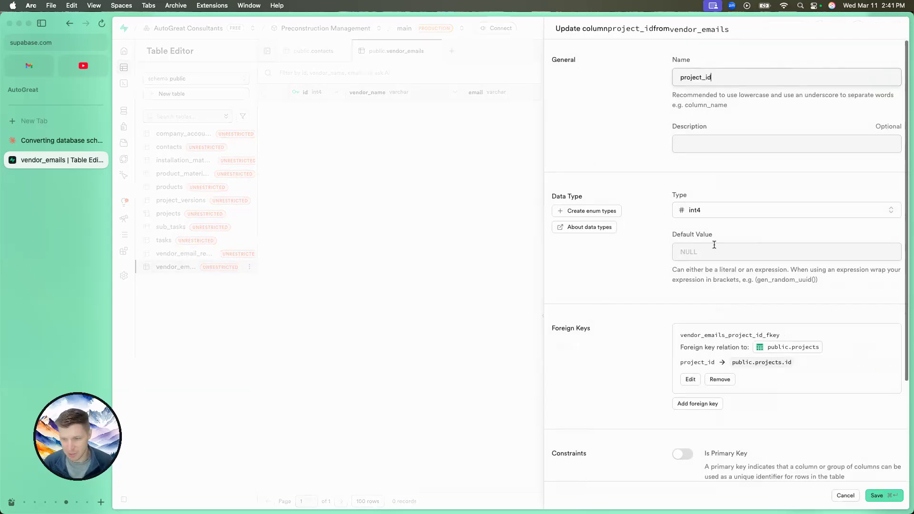
{"action": "scroll", "coordinate": [715, 245], "scroll_direction": "down", "scroll_amount": 5}
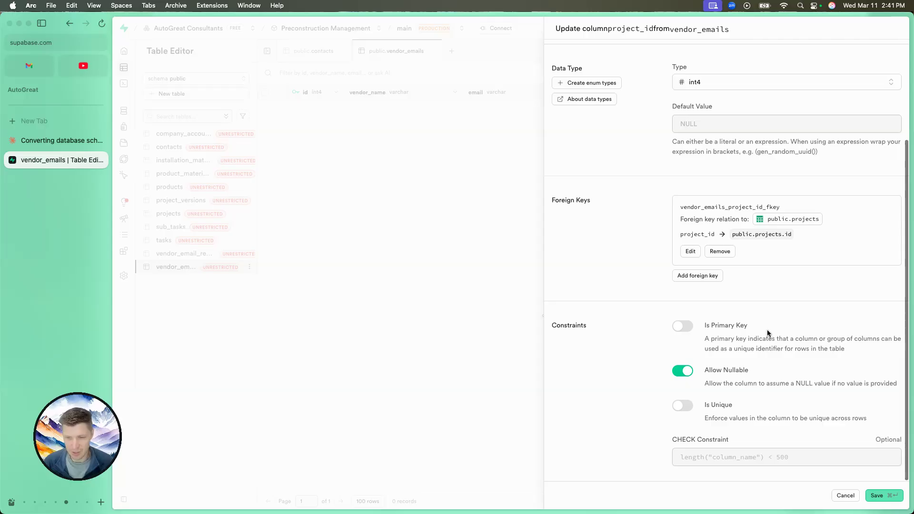